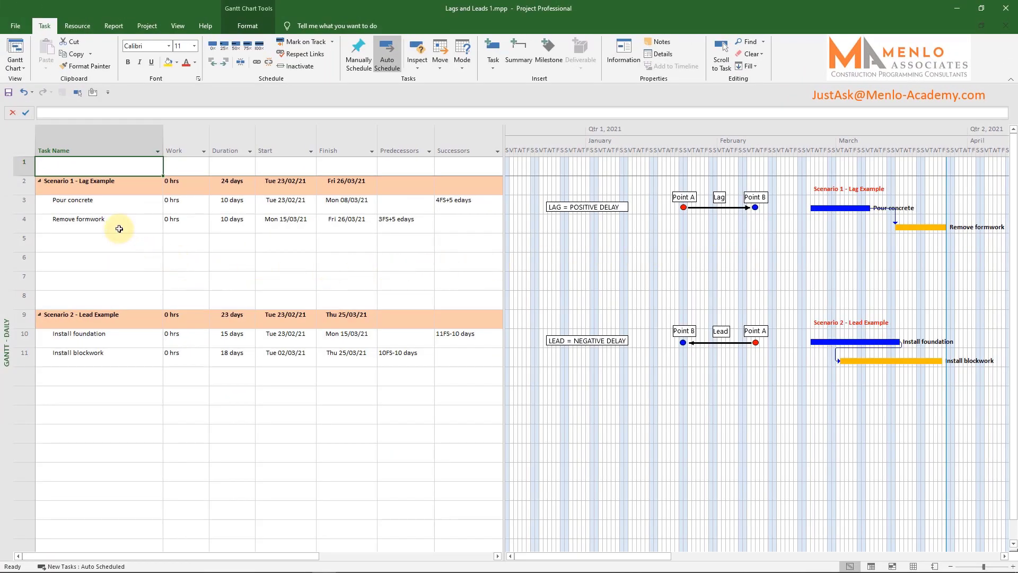
Step: Add the note "5 elapsed day lag corresponds to concrete cure period." to the Remove formwork task in Scenario 1
click(119, 226)
double_click(119, 227)
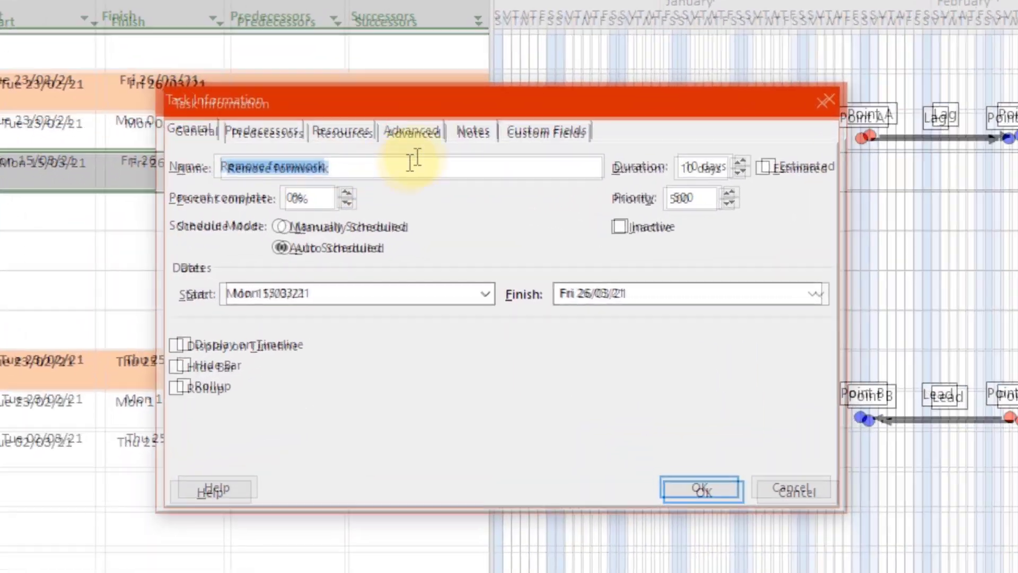
click(501, 205)
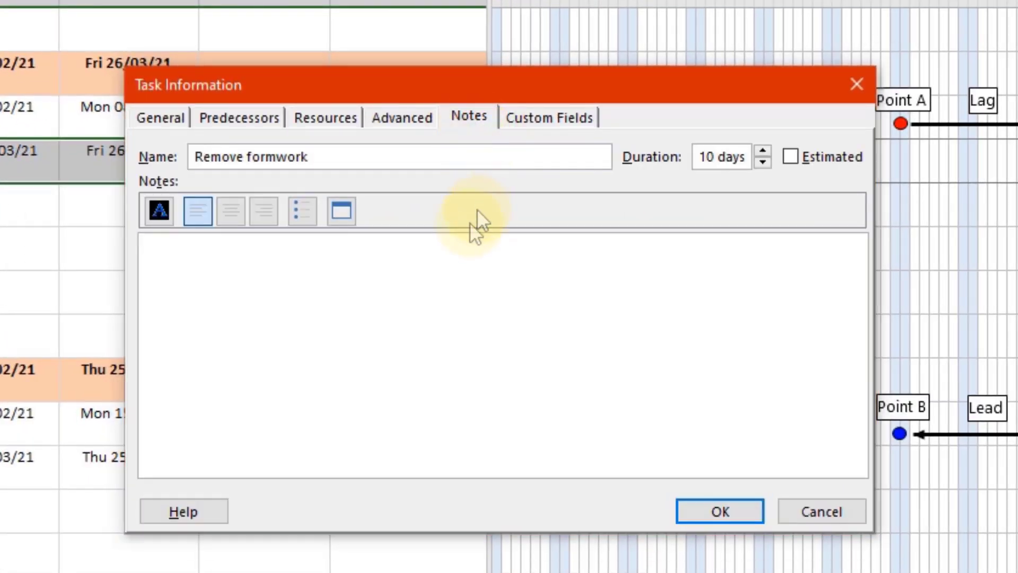
click(457, 248)
text(5 elapsed day)
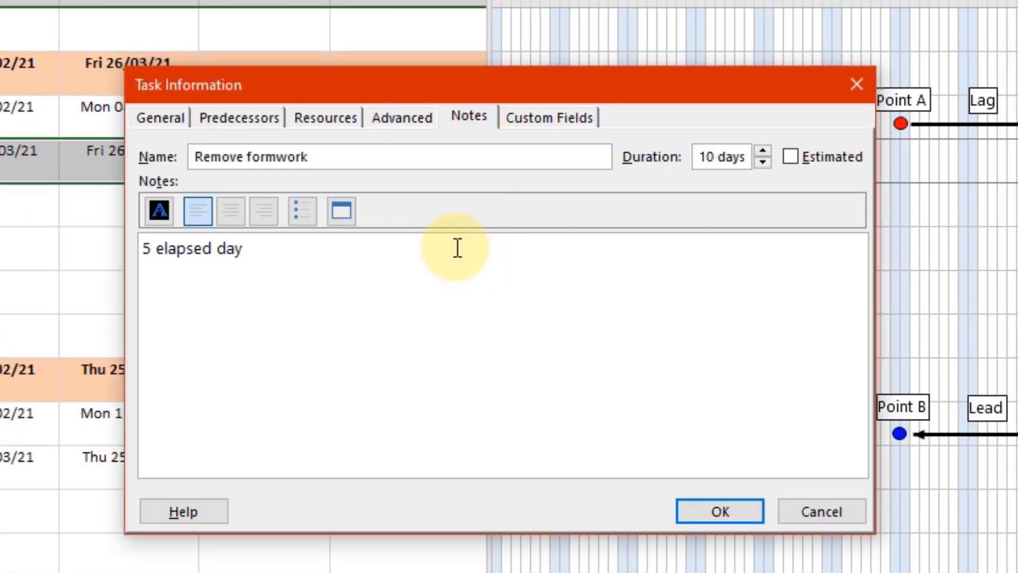
text( lag corresponds to concrete cure )
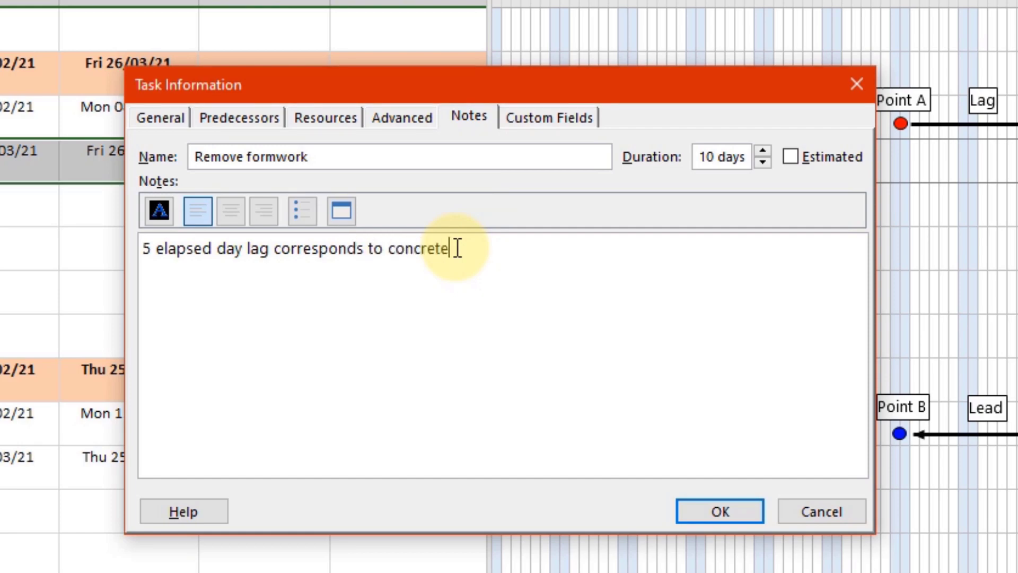
text(period.)
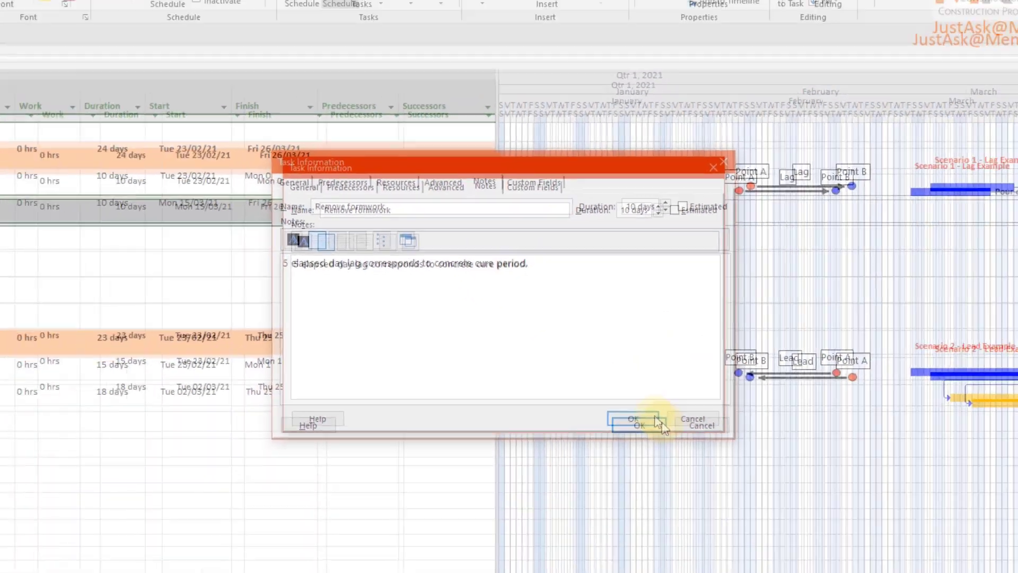
click(750, 506)
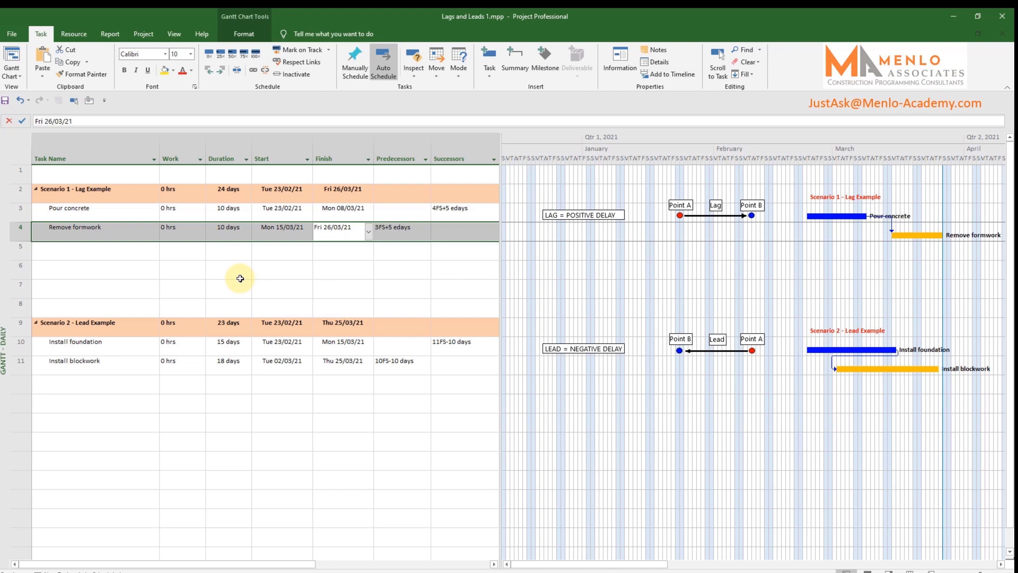
Step: Reopen the Remove formwork task's information to review its note, and close it again
click(102, 234)
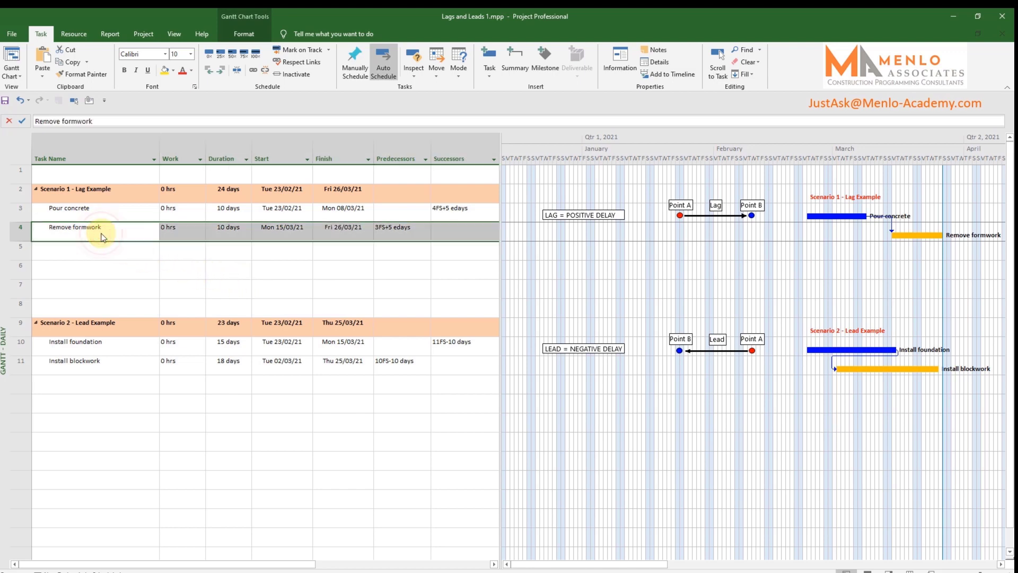
double_click(102, 234)
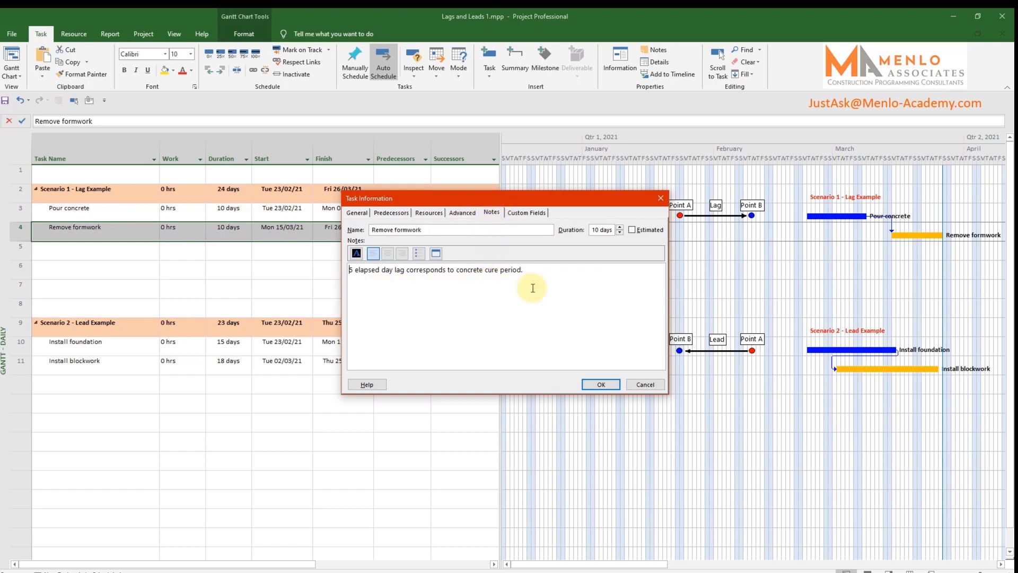
click(599, 383)
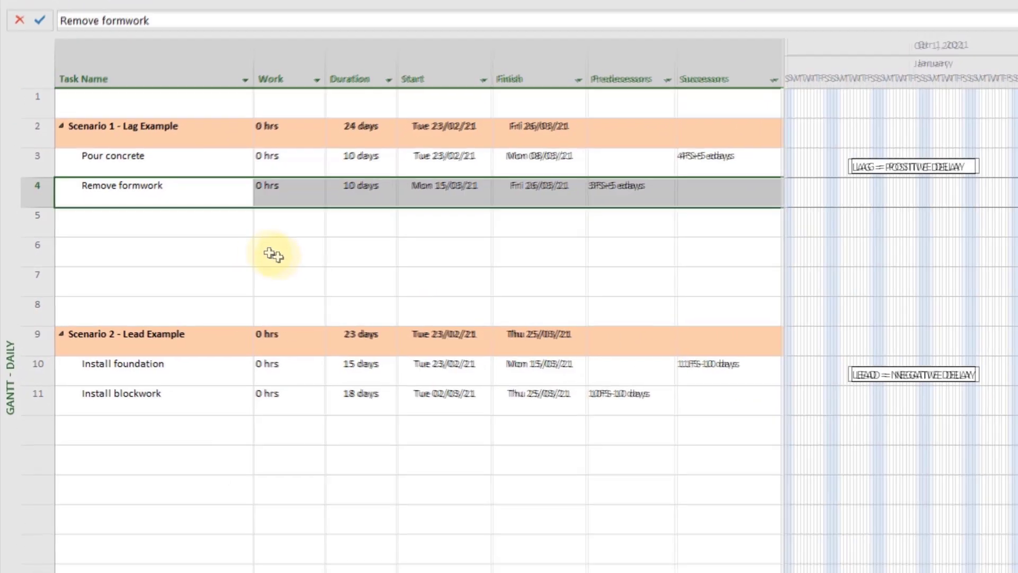
Step: Insert an Indicators column before the Task Name column
click(126, 57)
right_click(127, 60)
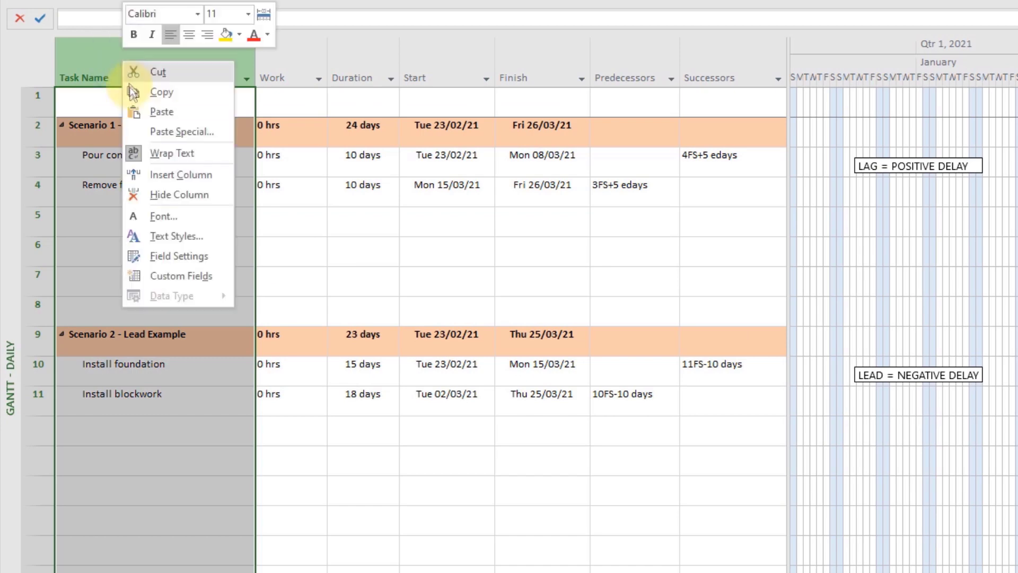
click(157, 170)
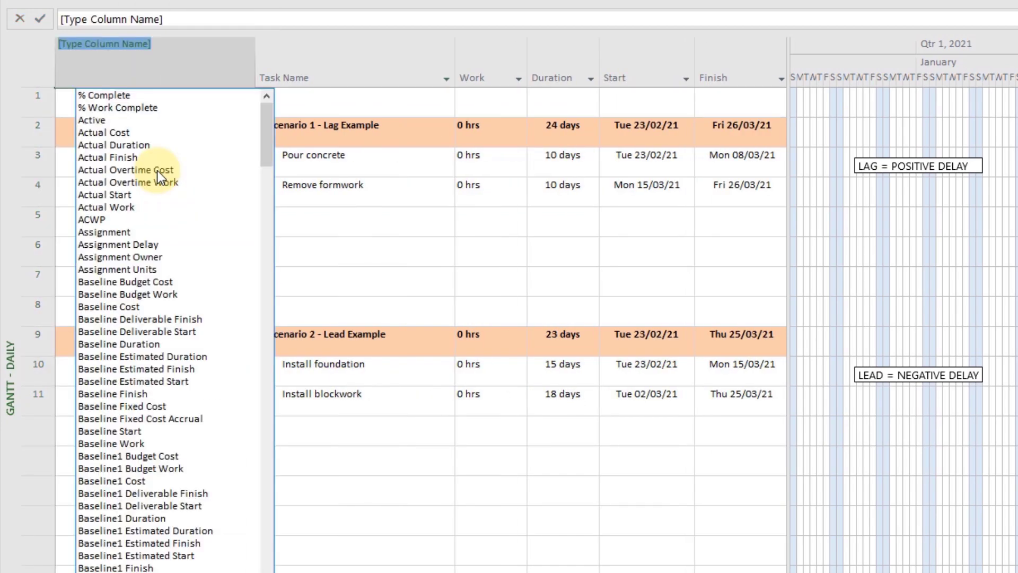
text(indicat)
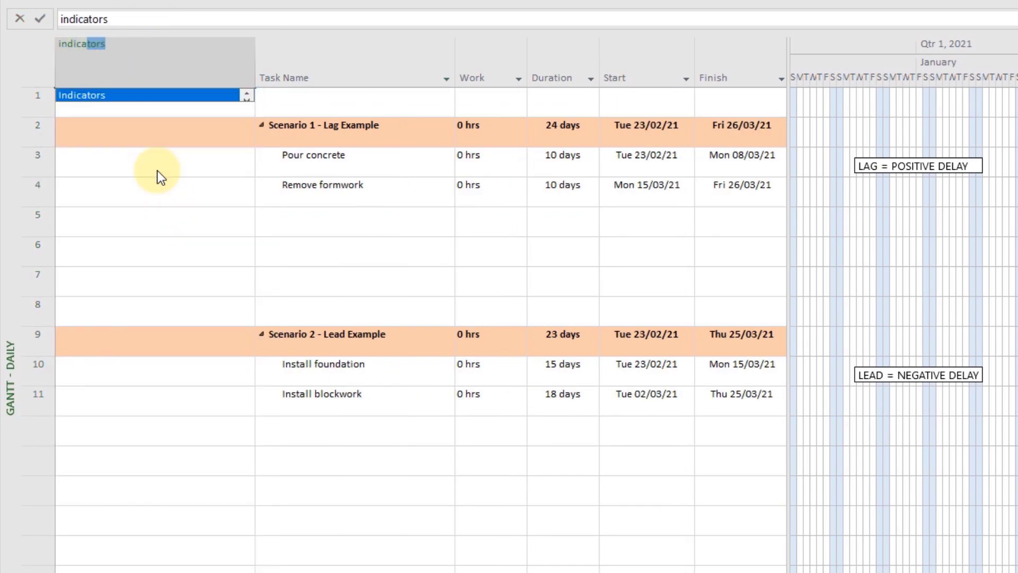
text(ors)
key(Return)
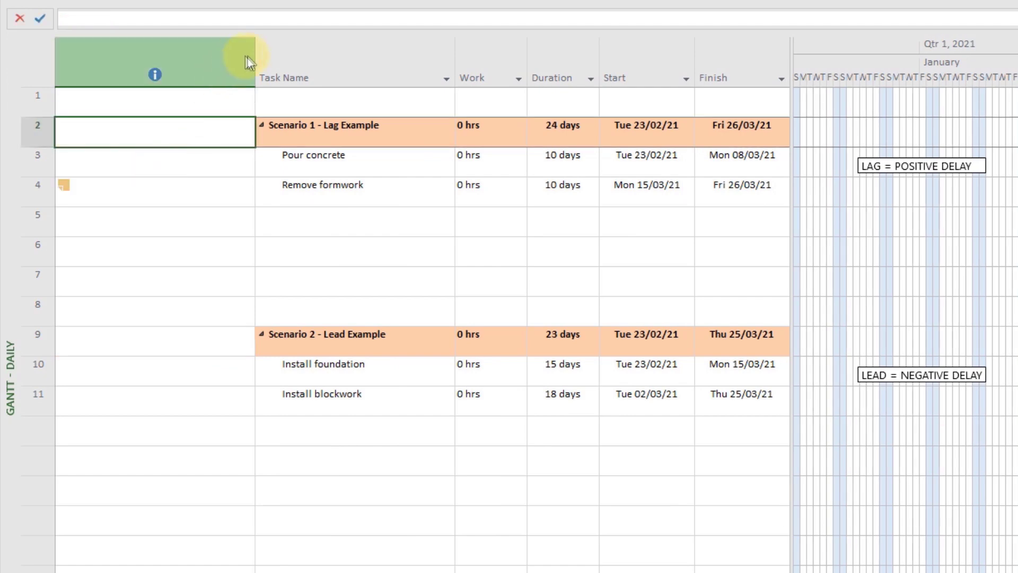
Step: Narrow the Indicators column and extend the task table to fit the full Successors column
drag(255, 56, 99, 66)
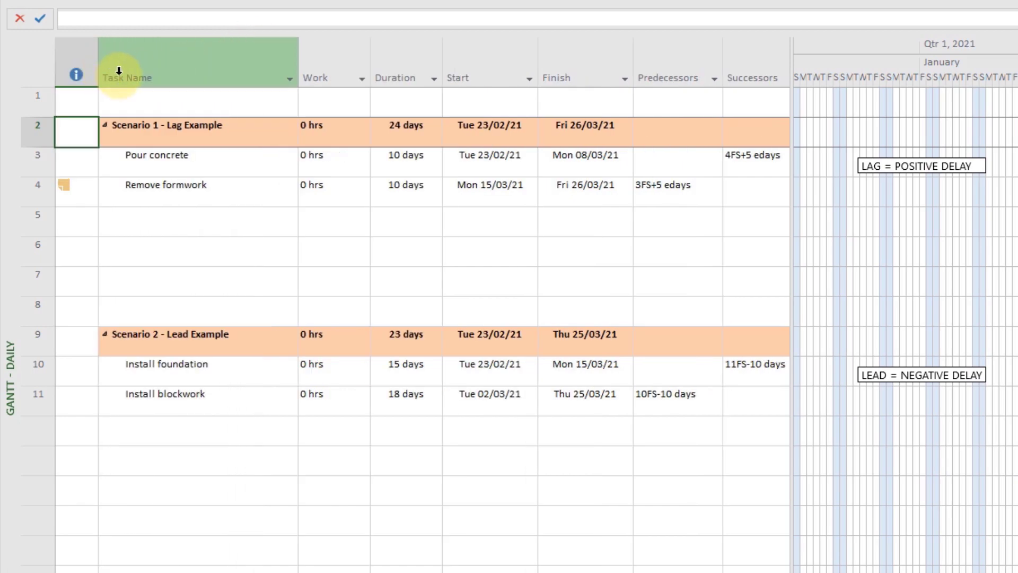
double_click(790, 45)
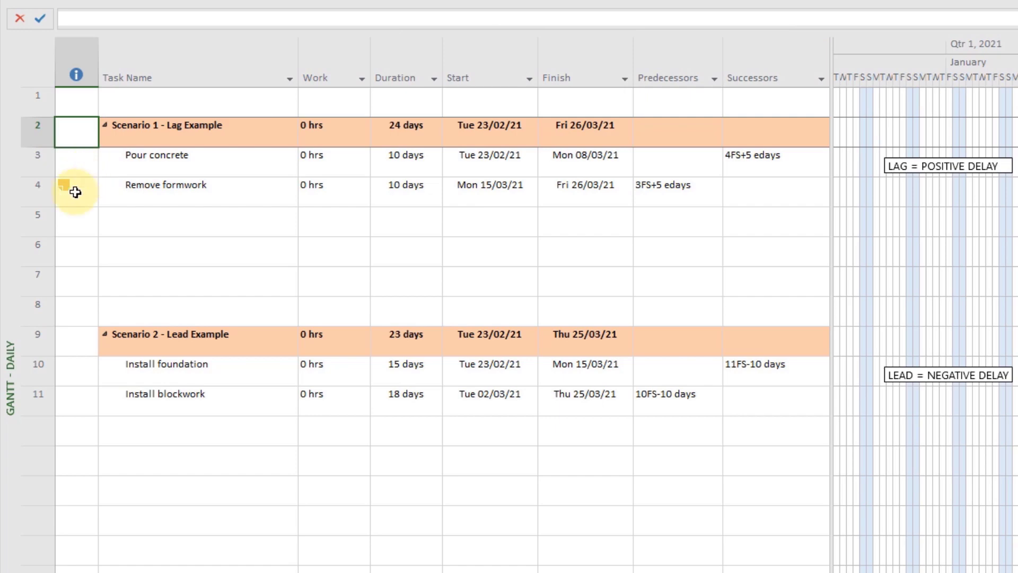
mouse_move(75, 191)
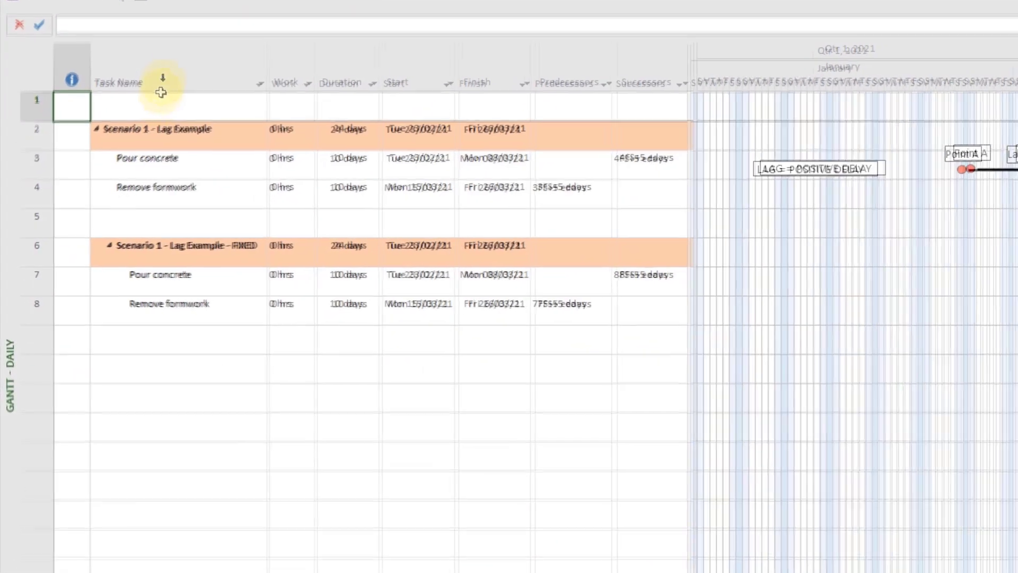
Step: Remove the lagged predecessor link from Remove formwork in the "Scenario 1 - Lag Example - FIXED" group
click(137, 139)
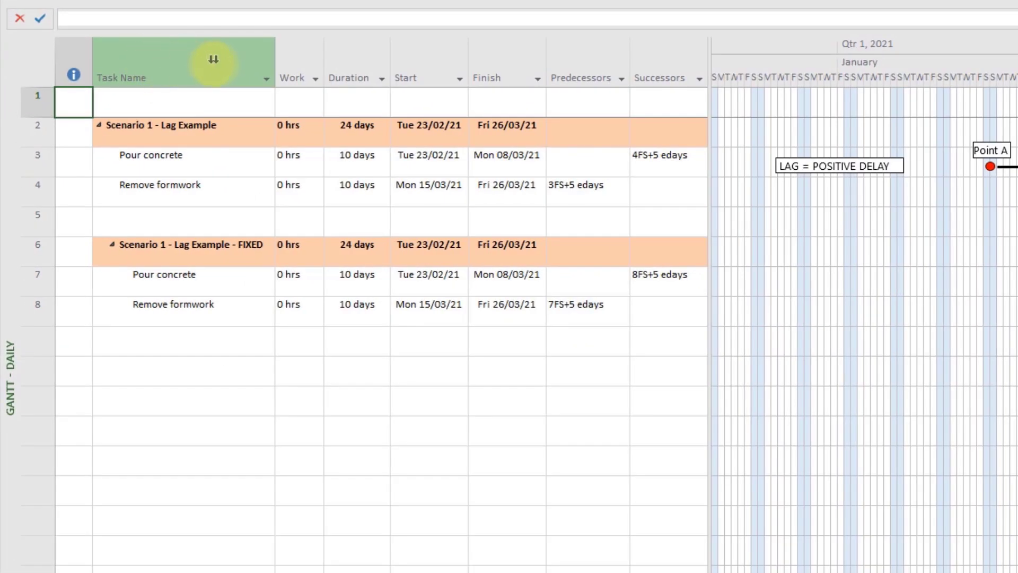
click(347, 56)
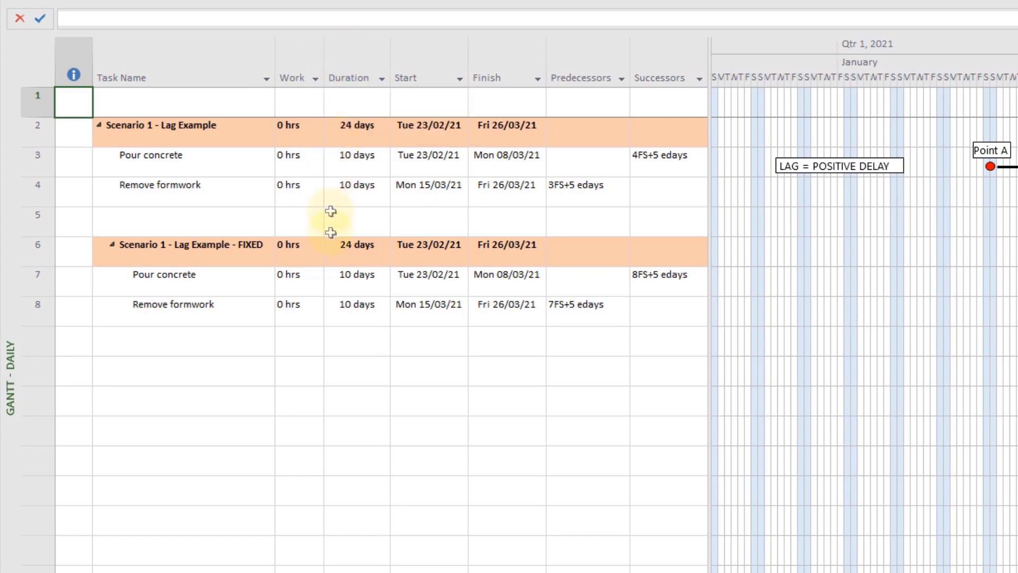
click(560, 316)
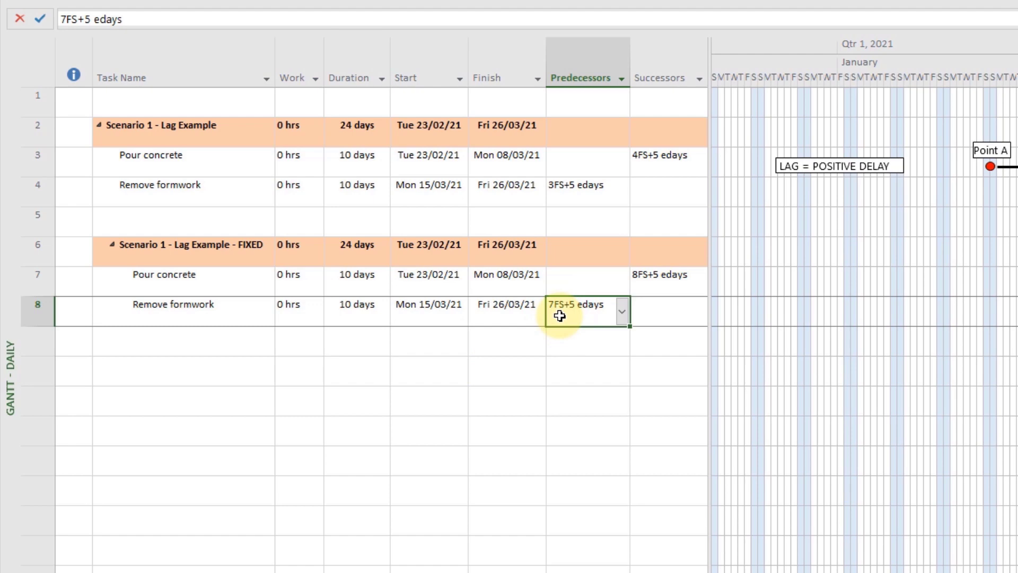
key(Delete)
key(Return)
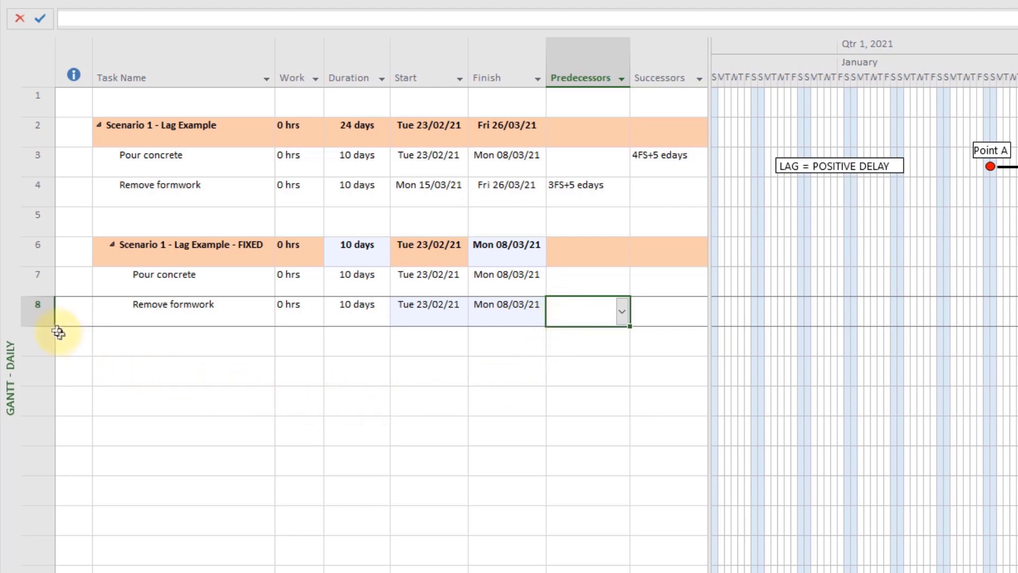
Step: Insert a task named "Concrete curing period" above Remove formwork in the FIXED scenario
right_click(37, 312)
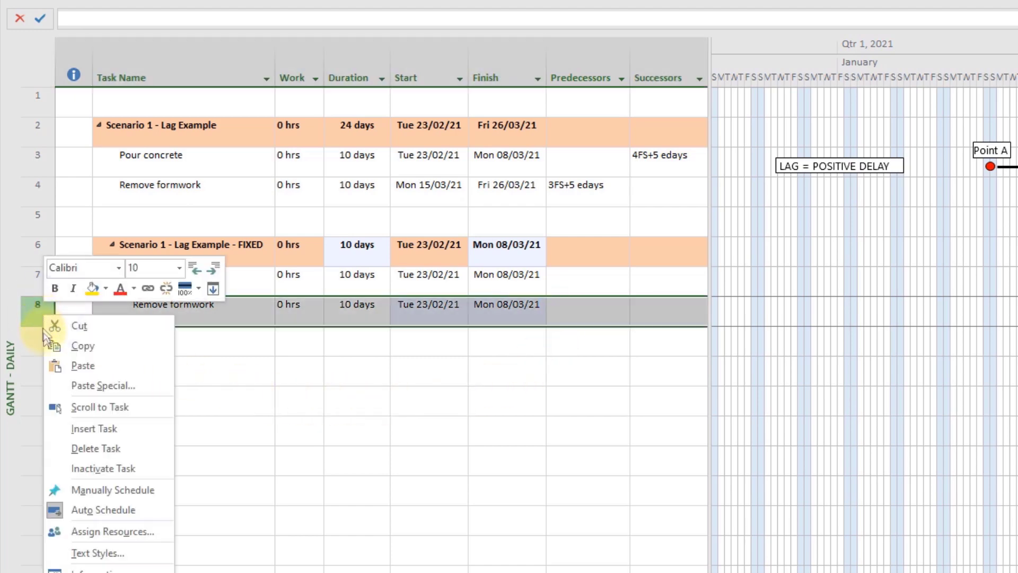
click(75, 430)
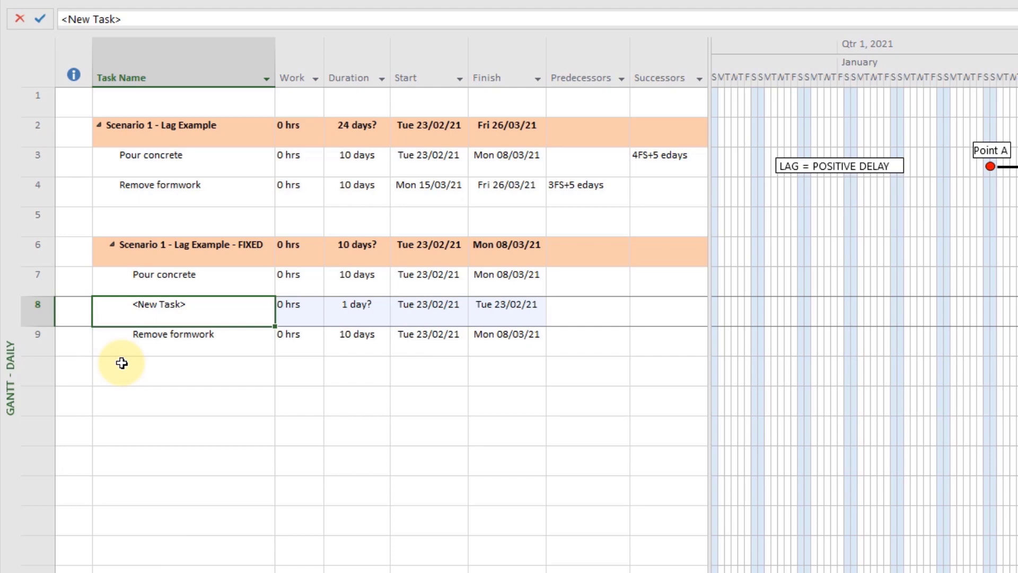
text(Conc)
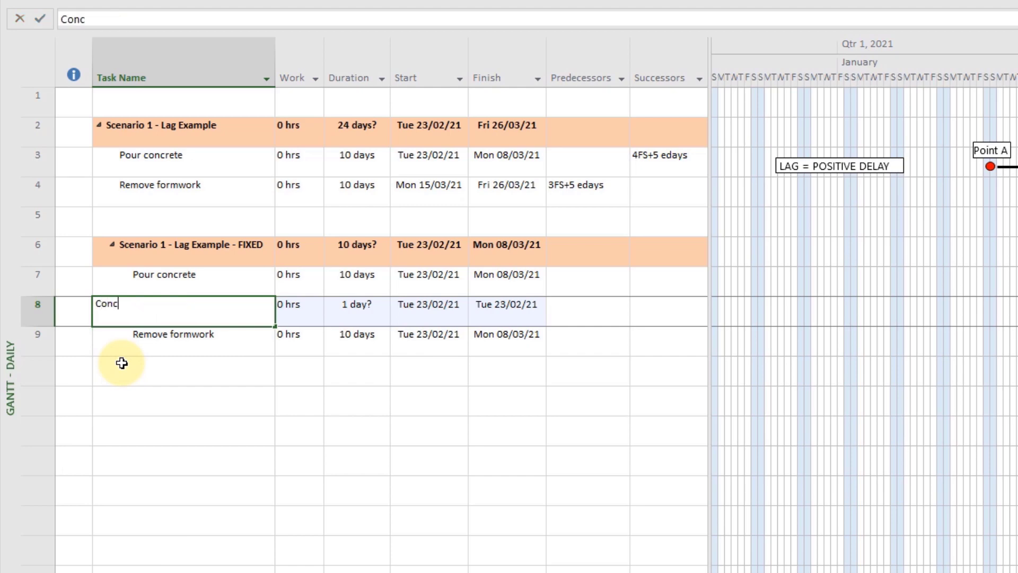
text(rete curing period)
key(Return)
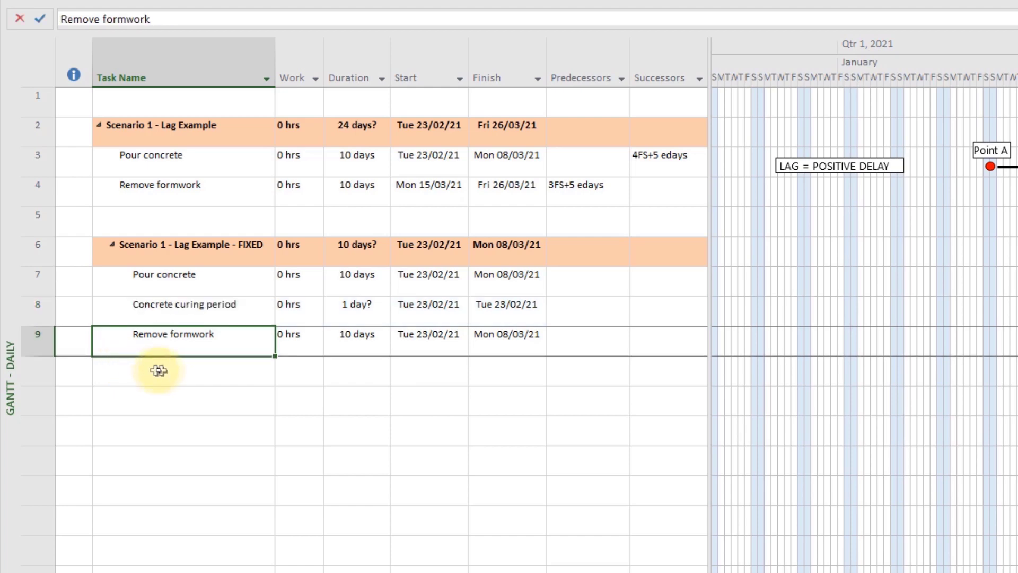
Step: Set the duration of Concrete curing period to 5 elapsed days (5ed)
click(345, 312)
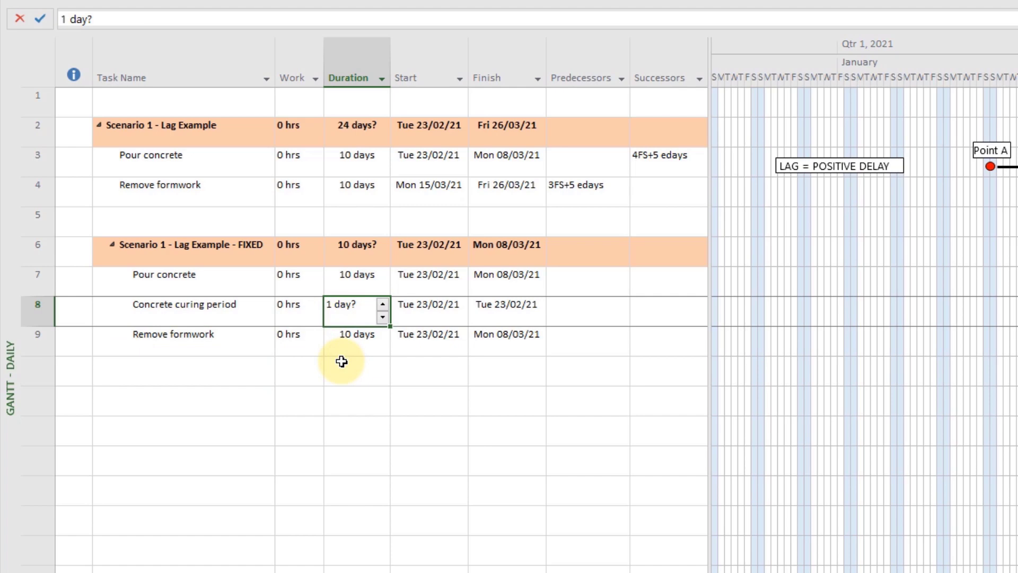
text(5ed)
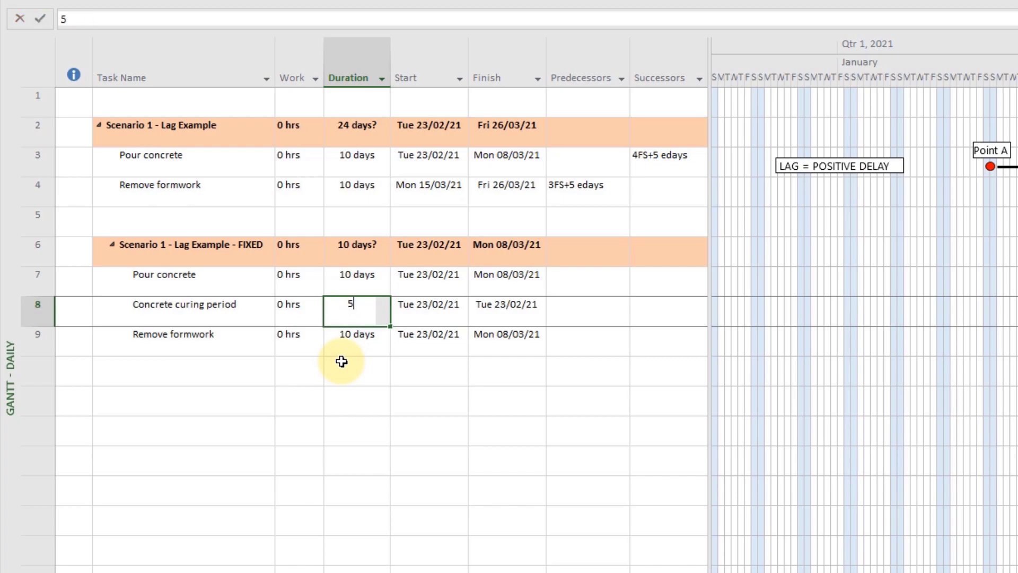
key(Return)
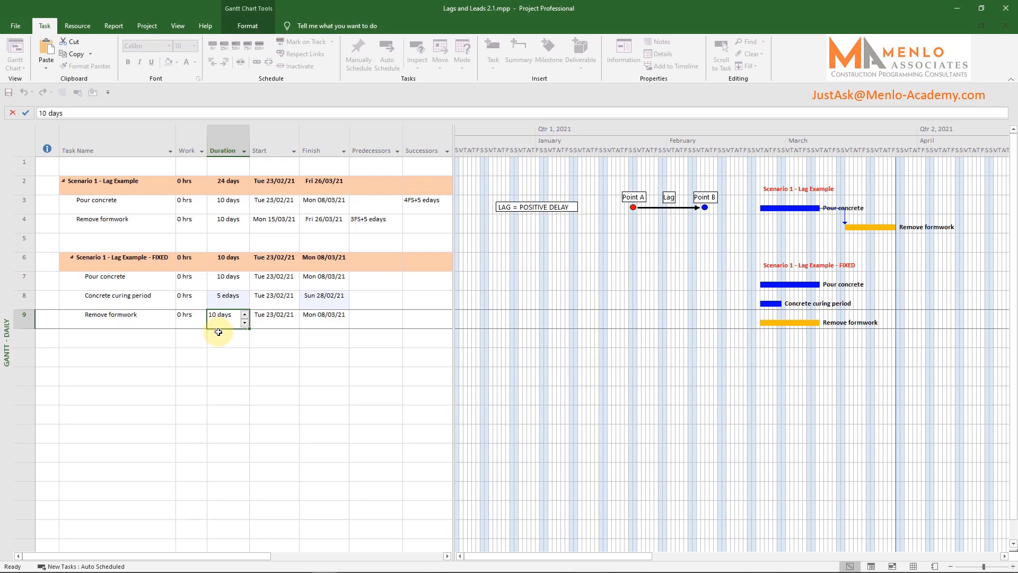
Step: Set the predecessor of Remove formwork in the FIXED scenario to 8 and that of Concrete curing period to 7
click(383, 318)
text(8)
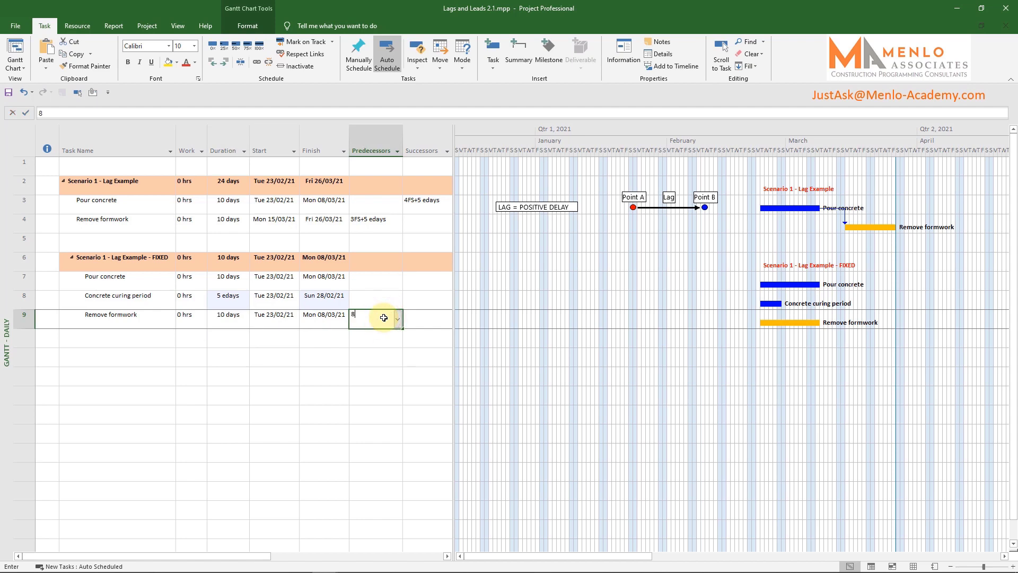
click(391, 297)
text(7)
click(391, 350)
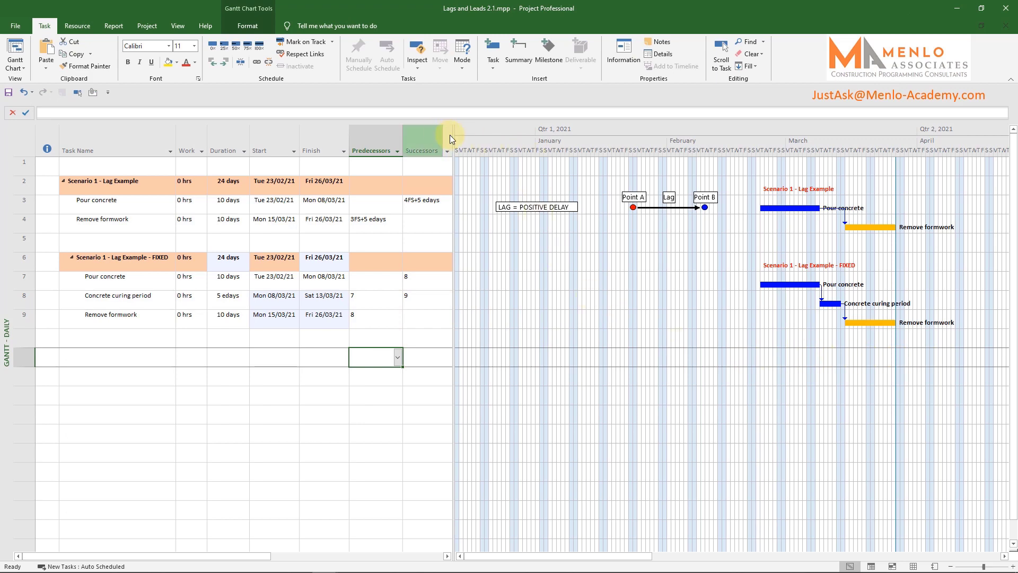
Step: Extend the task table to the Formatting column and set Concrete curing period's formatting to Curing Time
drag(453, 136, 600, 133)
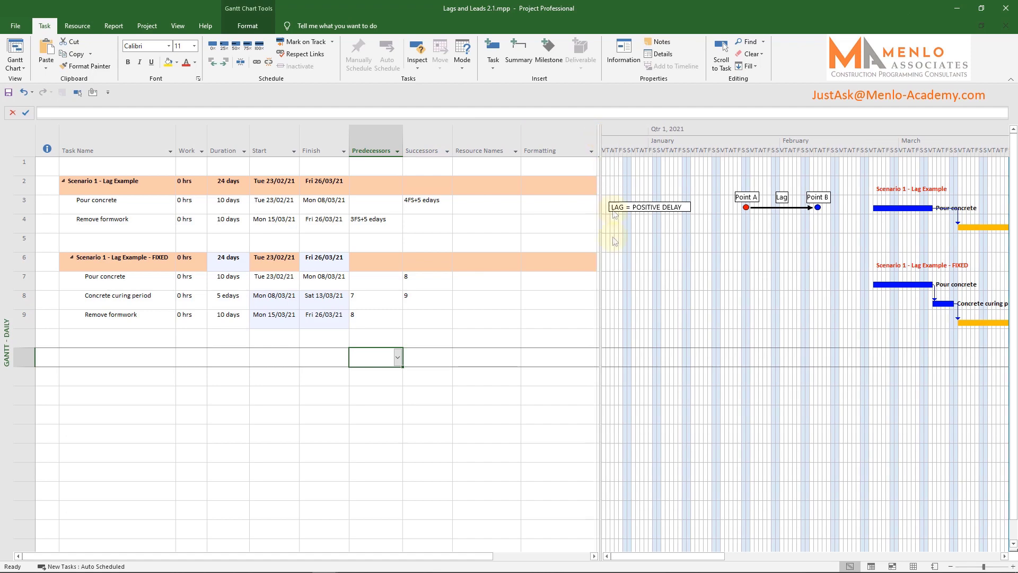
click(569, 300)
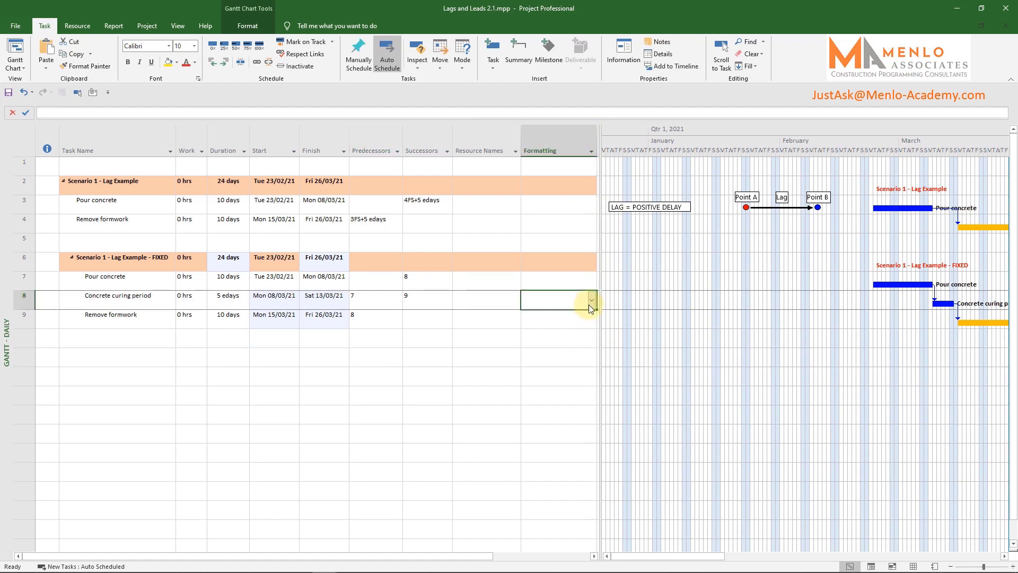
click(590, 301)
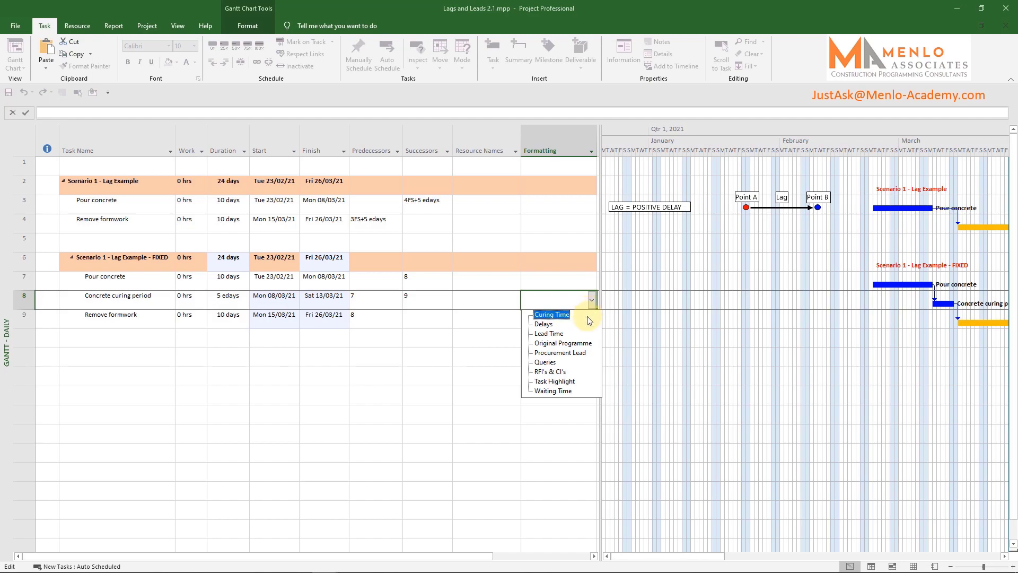
click(586, 315)
drag(625, 558, 672, 557)
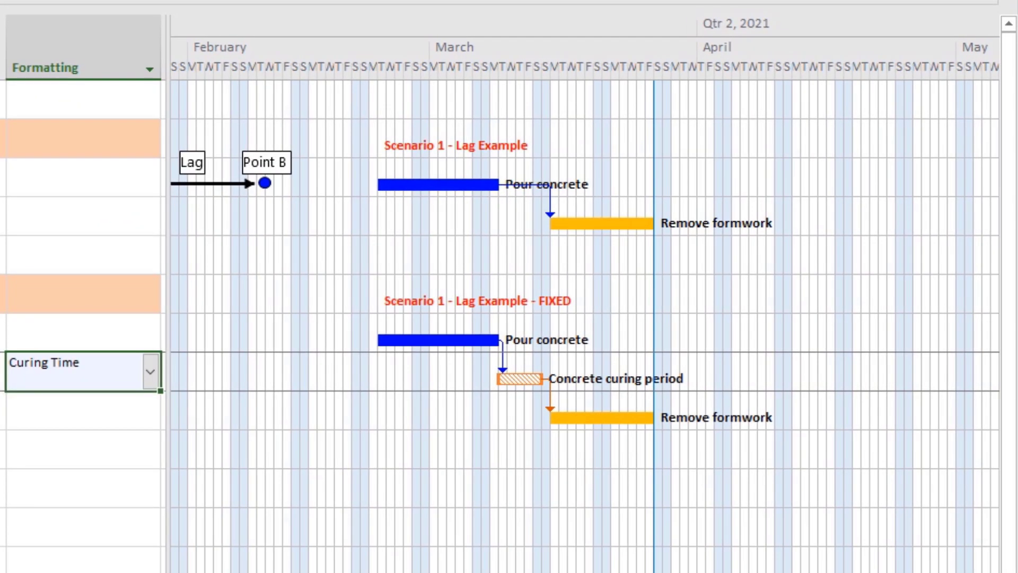
Step: Shrink the task table back to end at the Successors column, giving the Gantt chart more room
scroll(585, 326, left, 8)
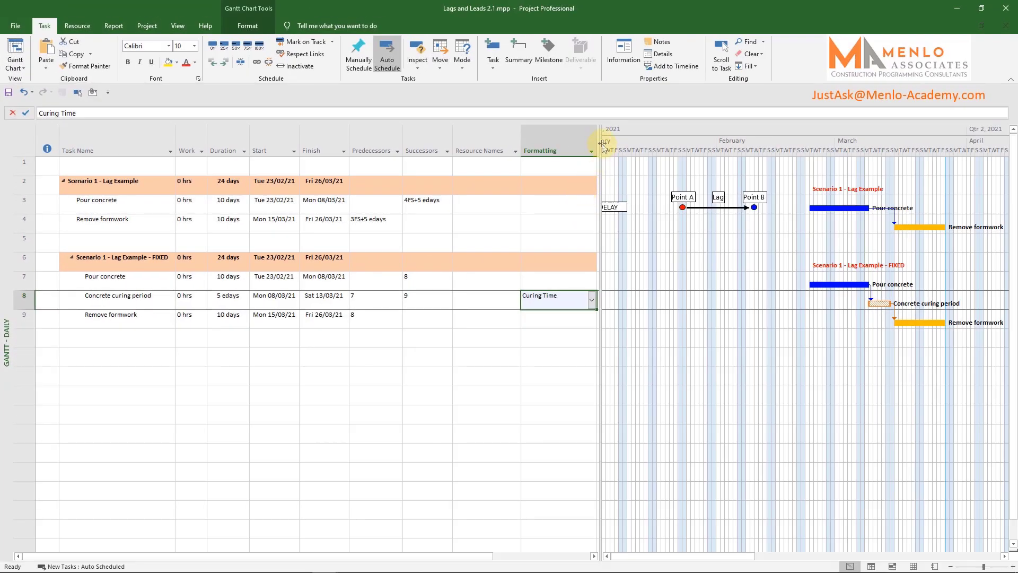
drag(604, 144, 447, 153)
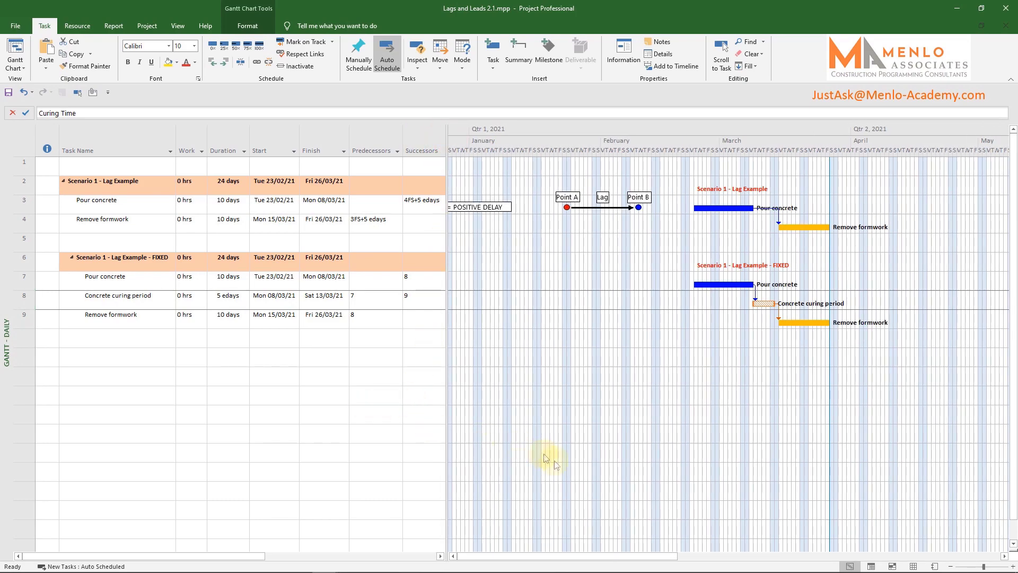
click(452, 556)
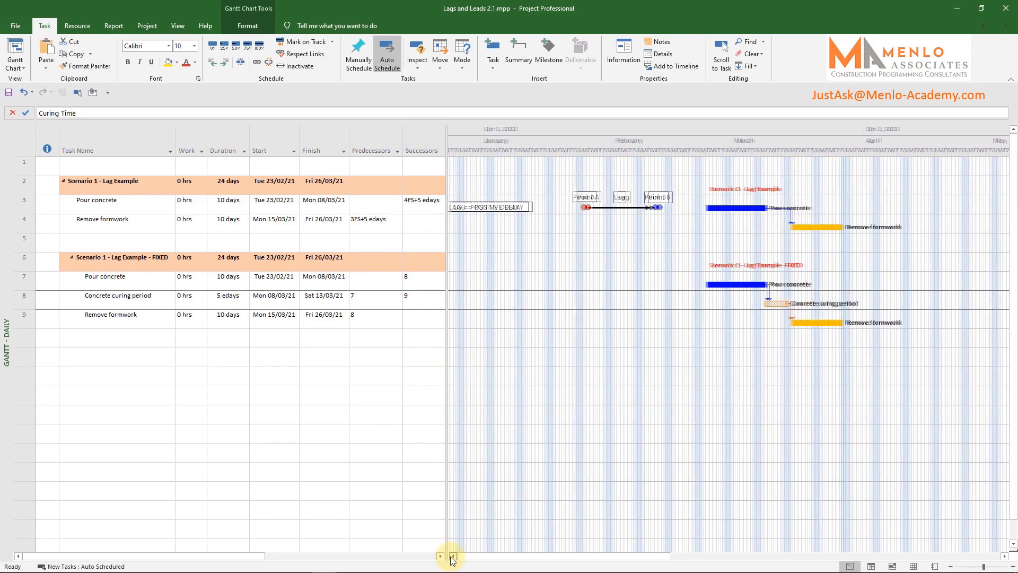